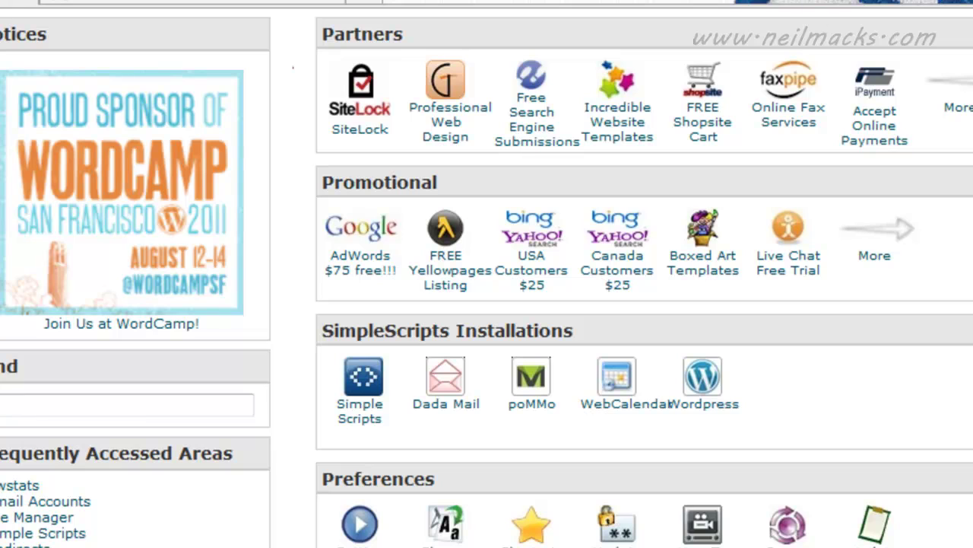
Check wealthcreationonline.com in the Namecheap domain list and open the Addon Domains page in the Bluehost cPanel.
left_click(213, 4)
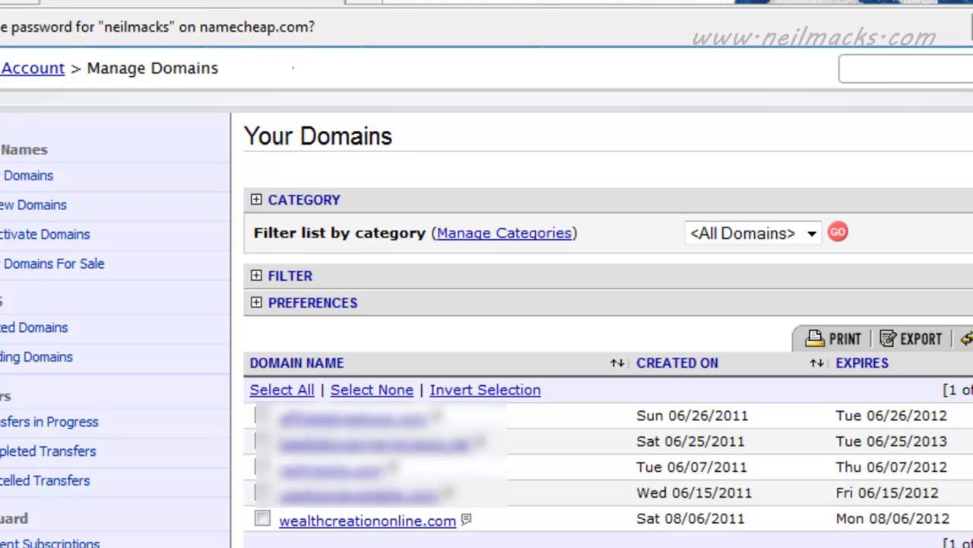
left_click(334, 532)
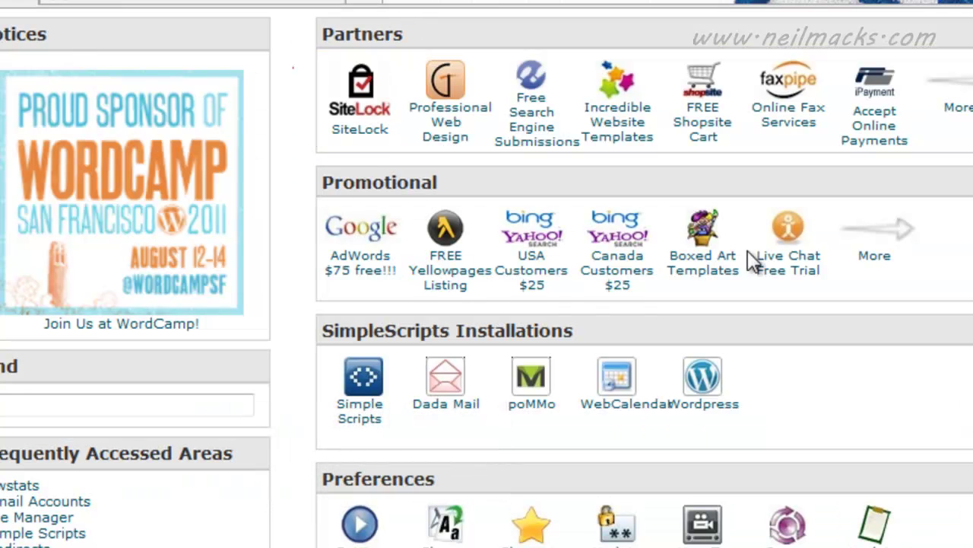
scroll(646, 327, "down", 10)
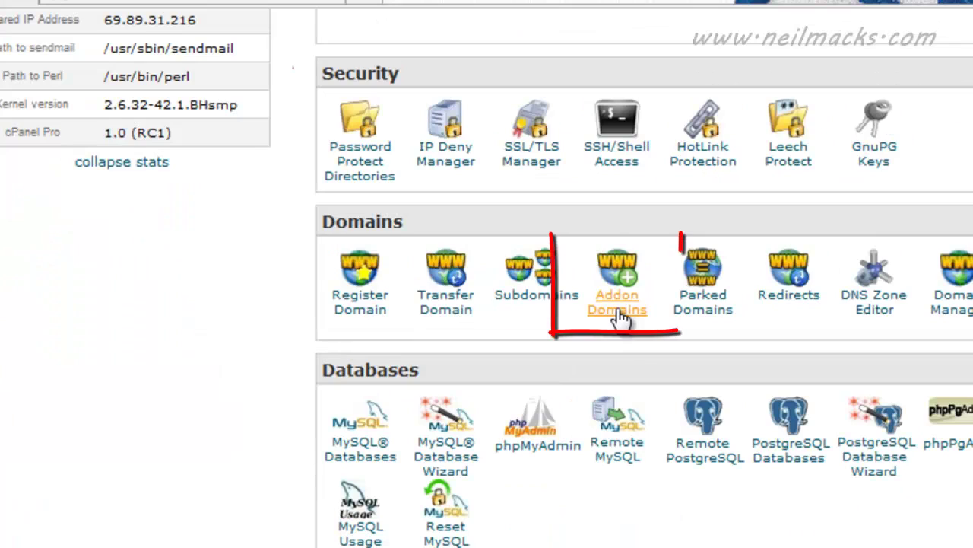
left_click(620, 318)
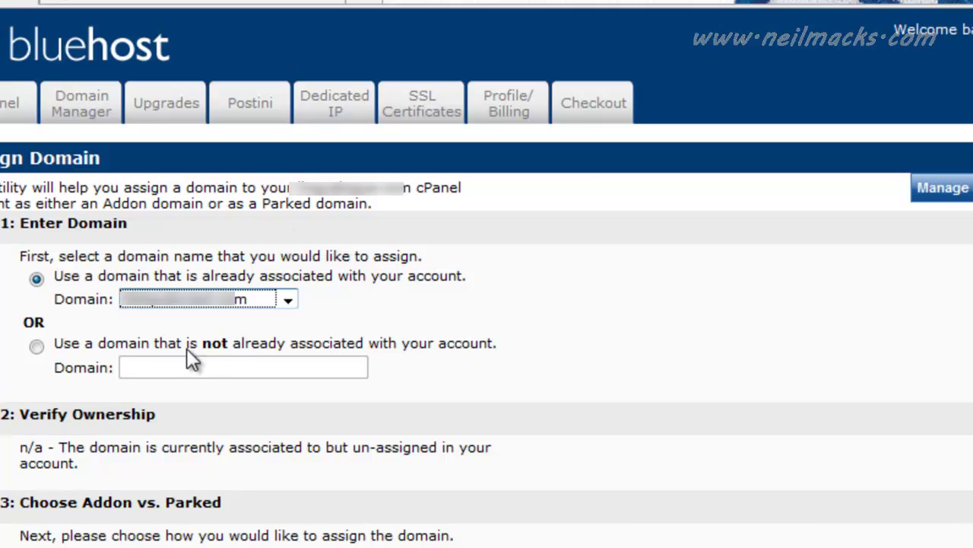
Choose to assign a domain not already associated with the account and enter wealthcreationonline.com.
left_click(37, 346)
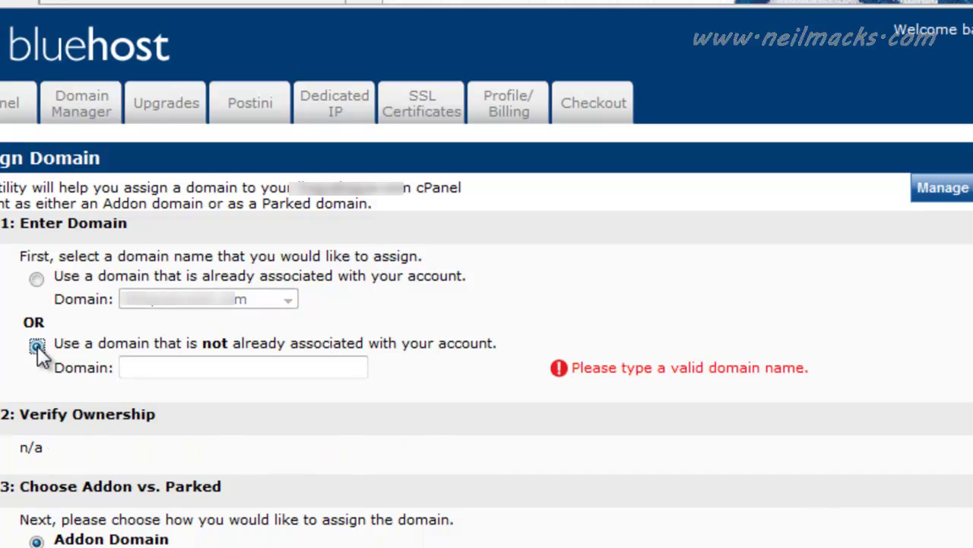
double_click(201, 368)
left_click(219, 368)
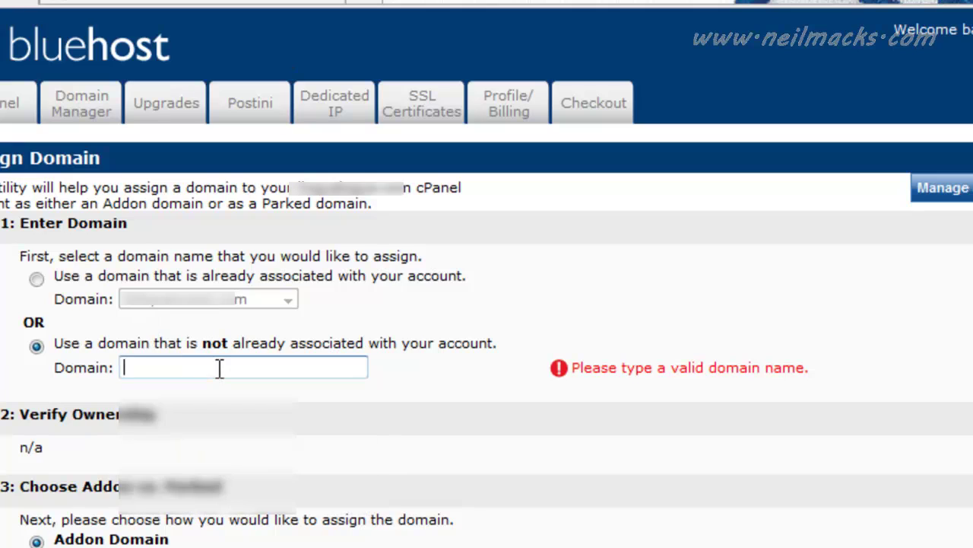
type("wealthv")
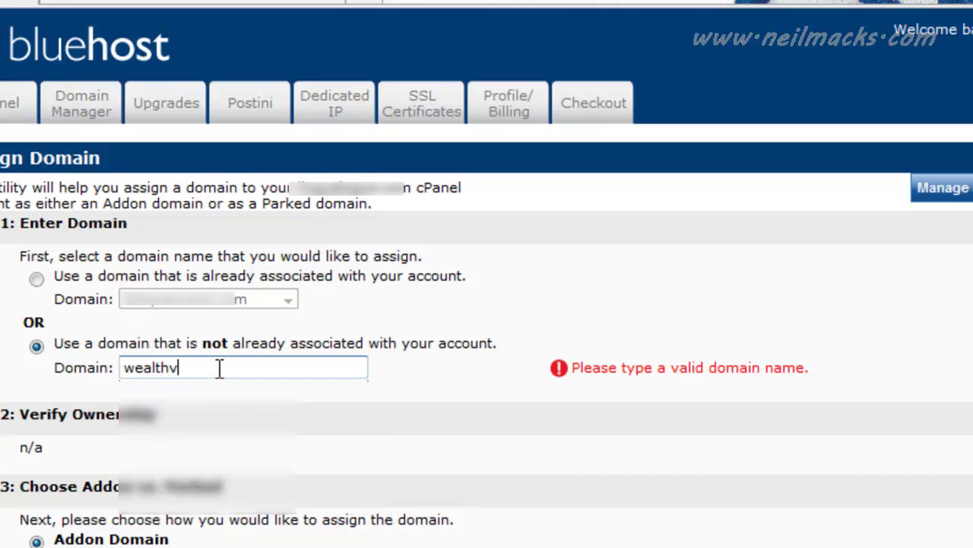
key("BackSpace")
type("crea")
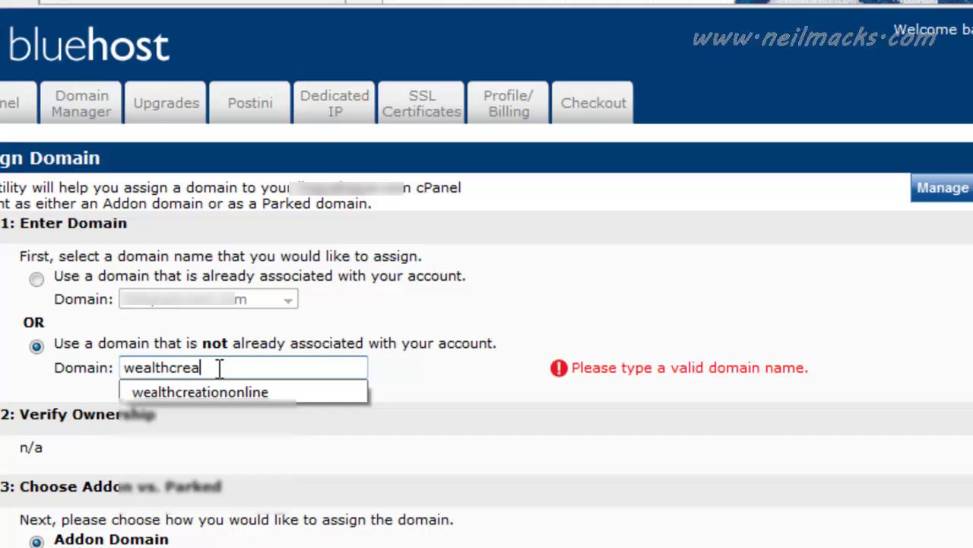
type("tiononli")
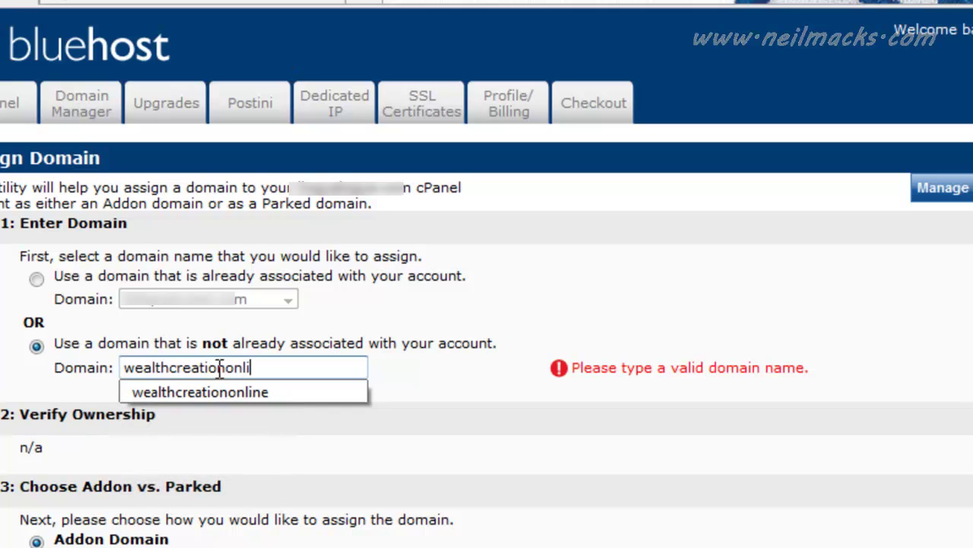
type("ne.com")
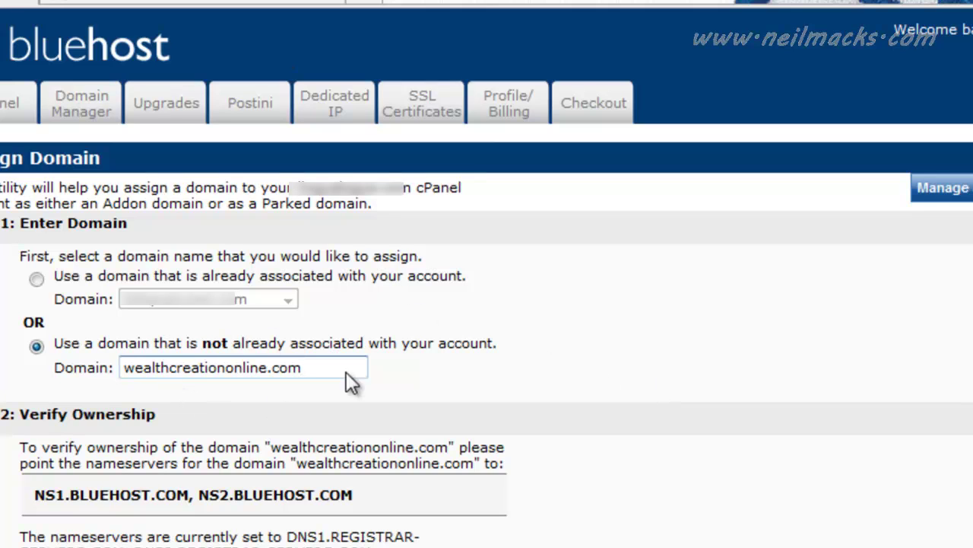
Copy the first nameserver name, NS1.BLUEHOST.COM, from the Verify Ownership section.
scroll(315, 504, "down", 3)
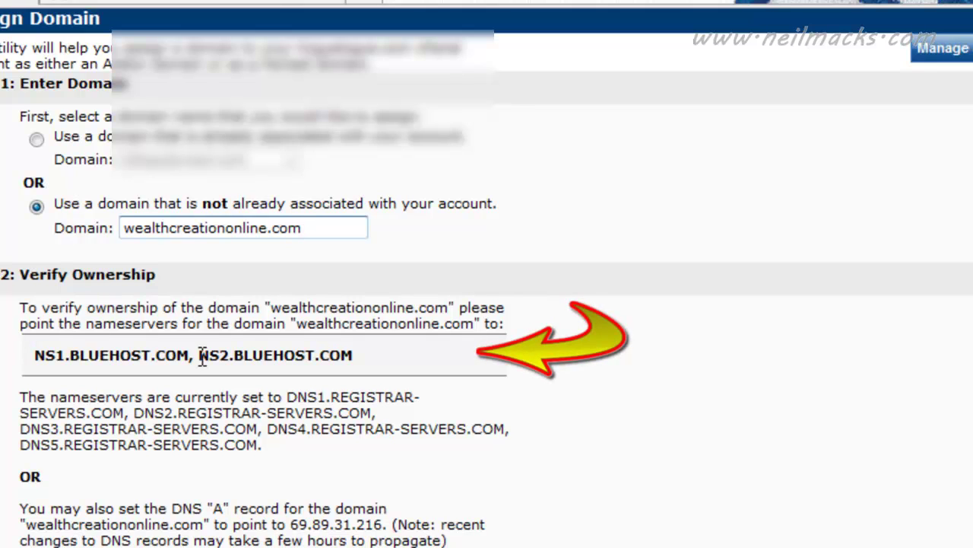
left_click_drag(36, 355, 184, 363)
key("ctrl+c")
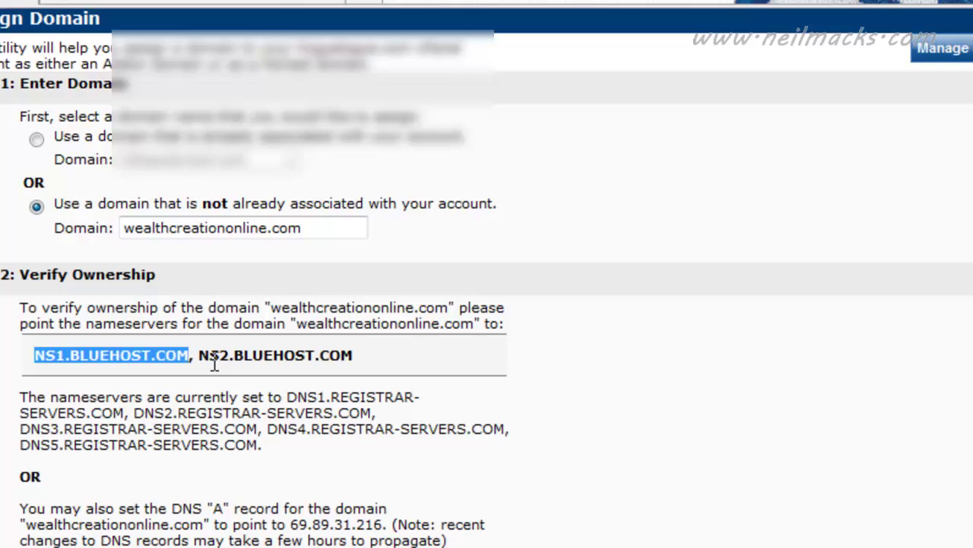
right_click(103, 351)
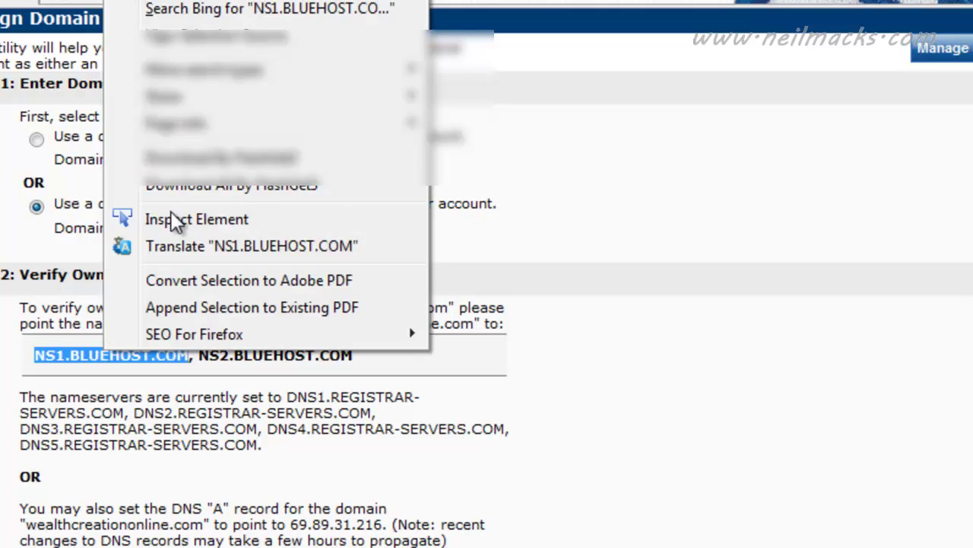
key("c")
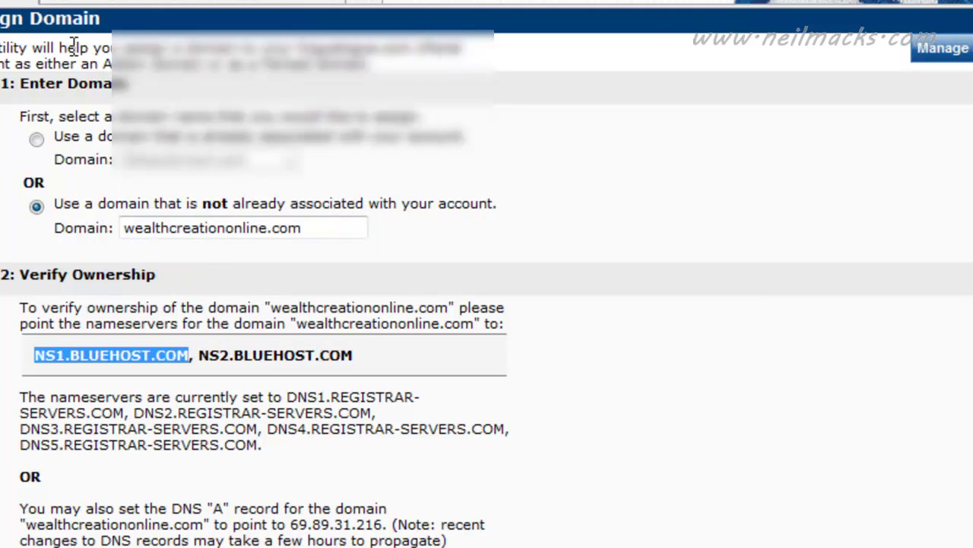
Switch to Namecheap and open the Transfer DNS to Webhost settings for wealthcreationonline.com.
left_click(182, 4)
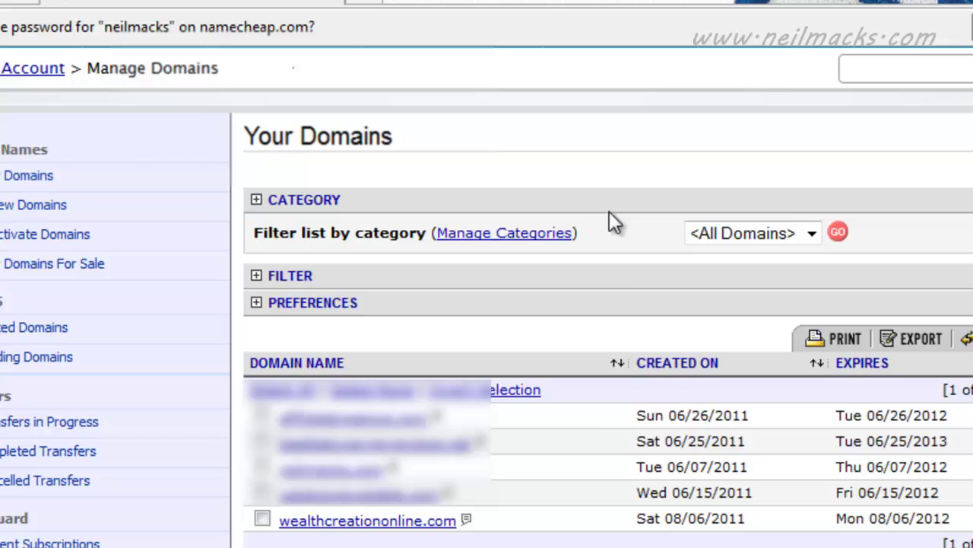
left_click(333, 524)
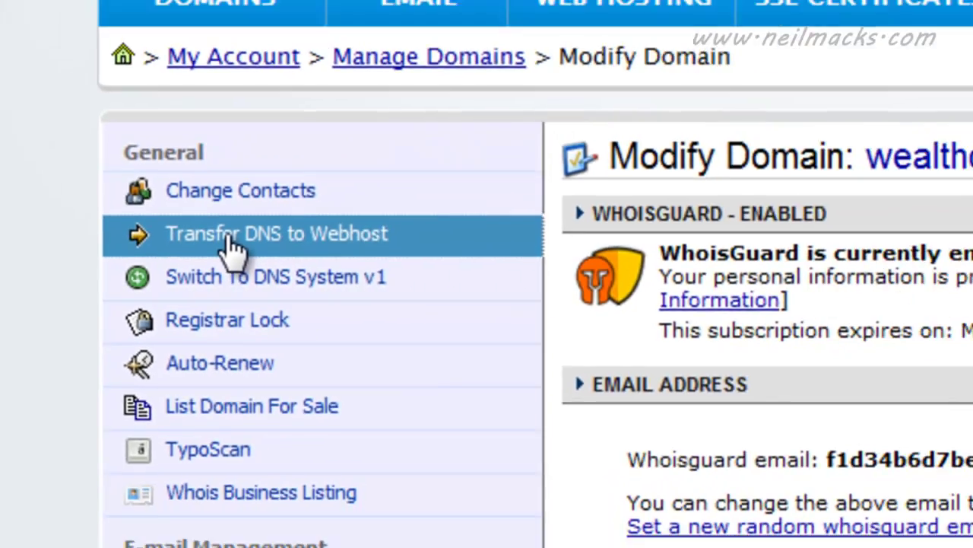
left_click(369, 220)
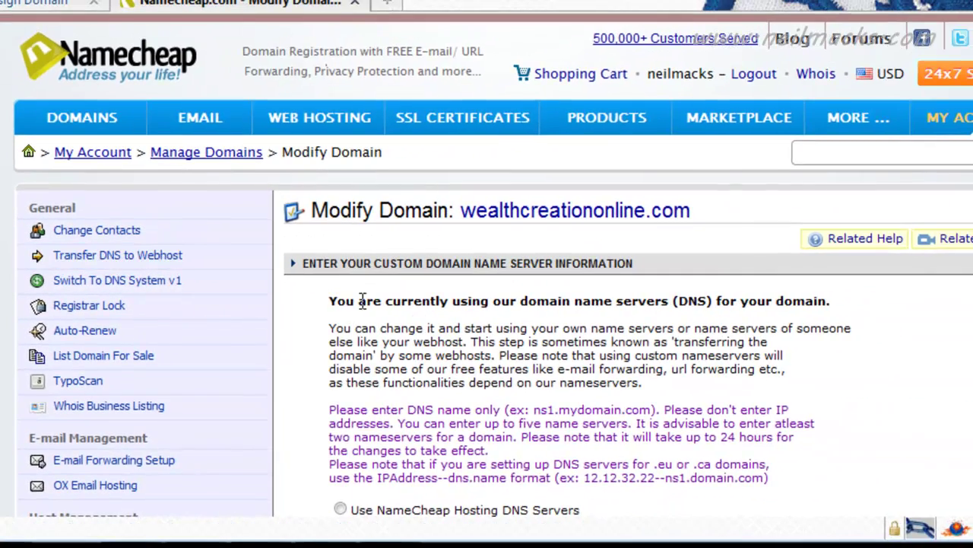
left_click_drag(335, 299, 712, 301)
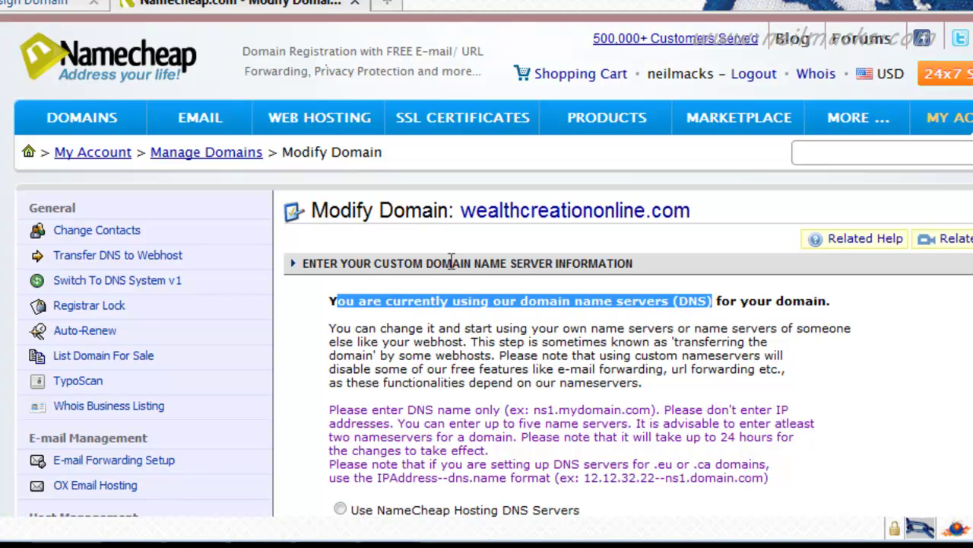
left_click(473, 329)
scroll(475, 328, "down", 3)
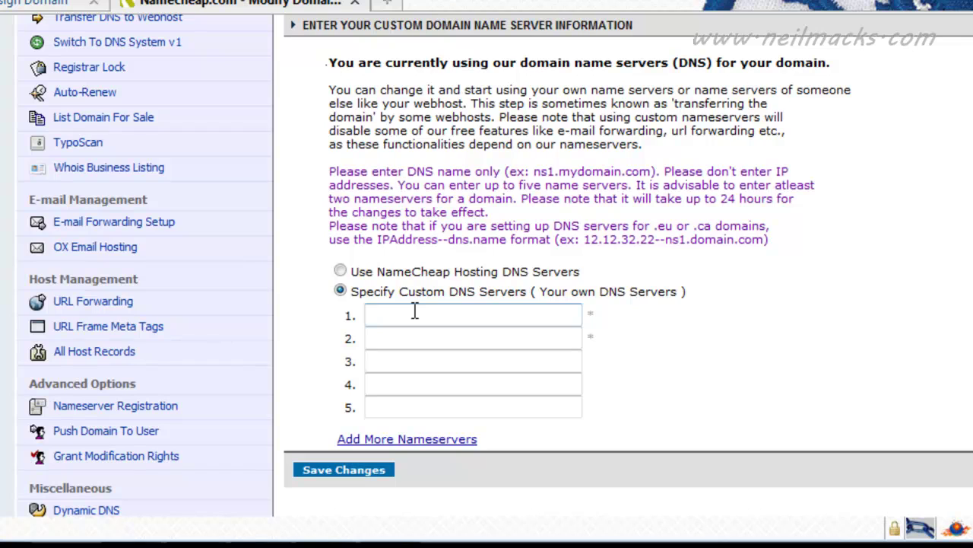
Enter NS1.BLUEHOST.COM and NS2.BLUEHOST.COM as custom DNS servers 1 and 2 and save the changes.
left_click(414, 313)
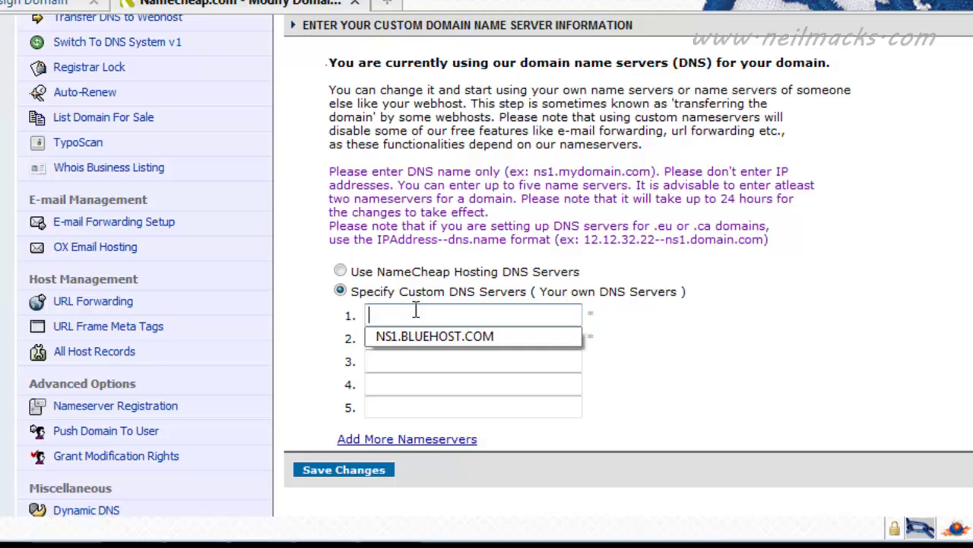
key("ctrl+v")
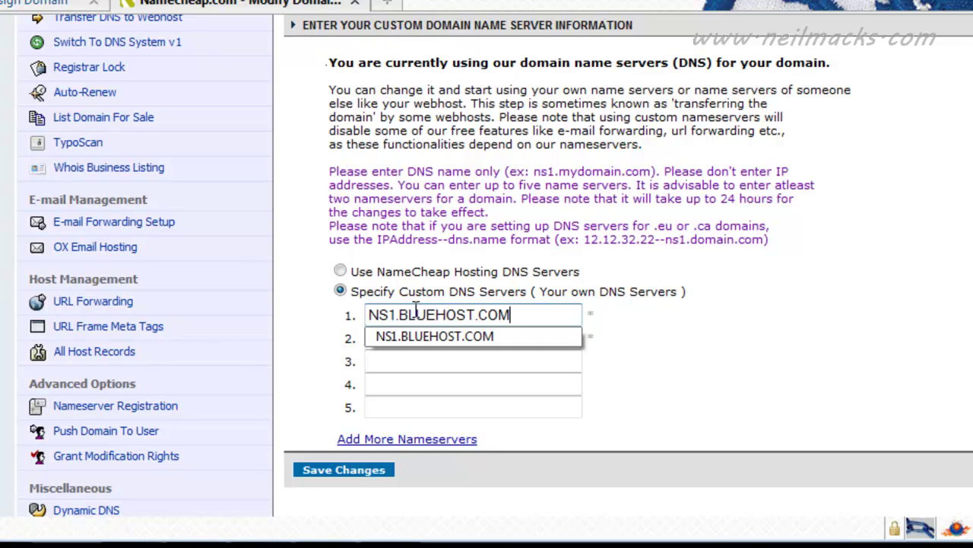
left_click(340, 349)
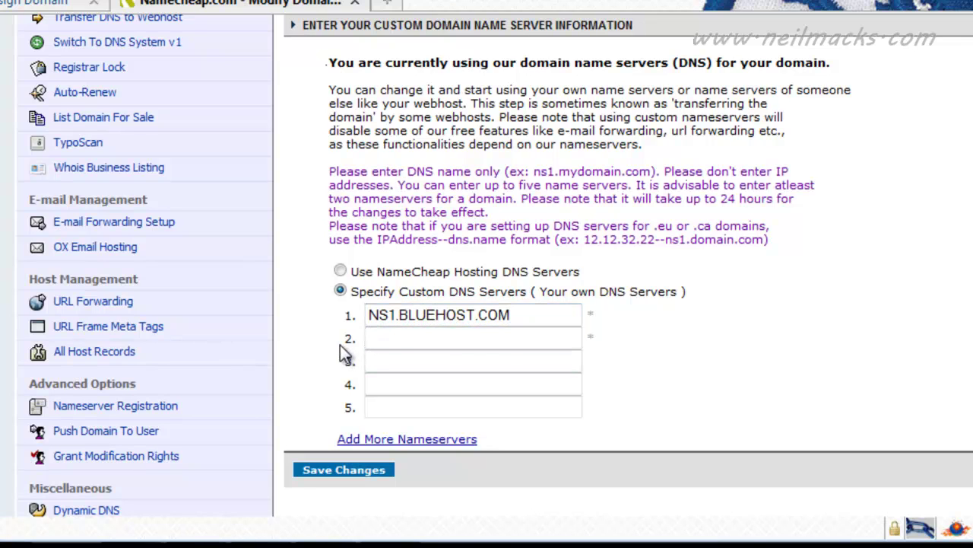
left_click(407, 337)
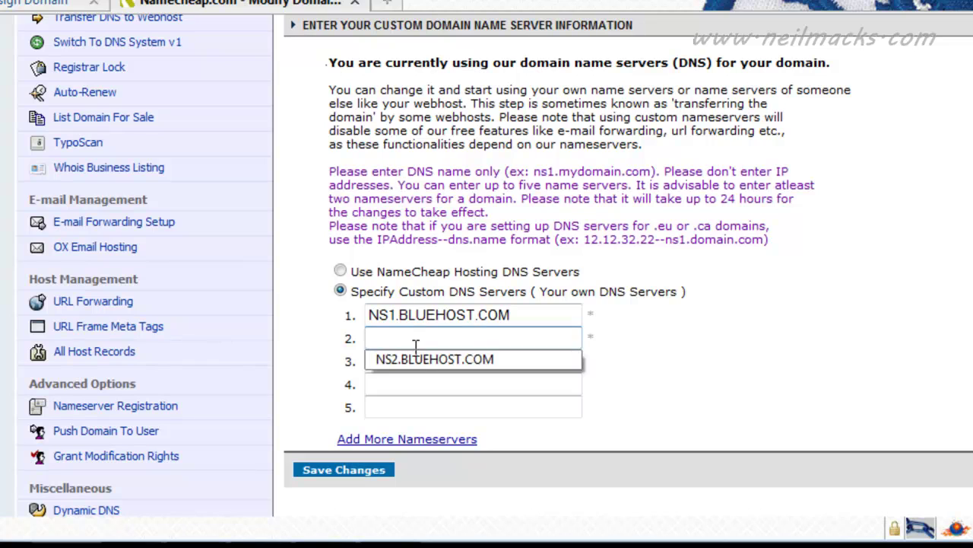
left_click(415, 361)
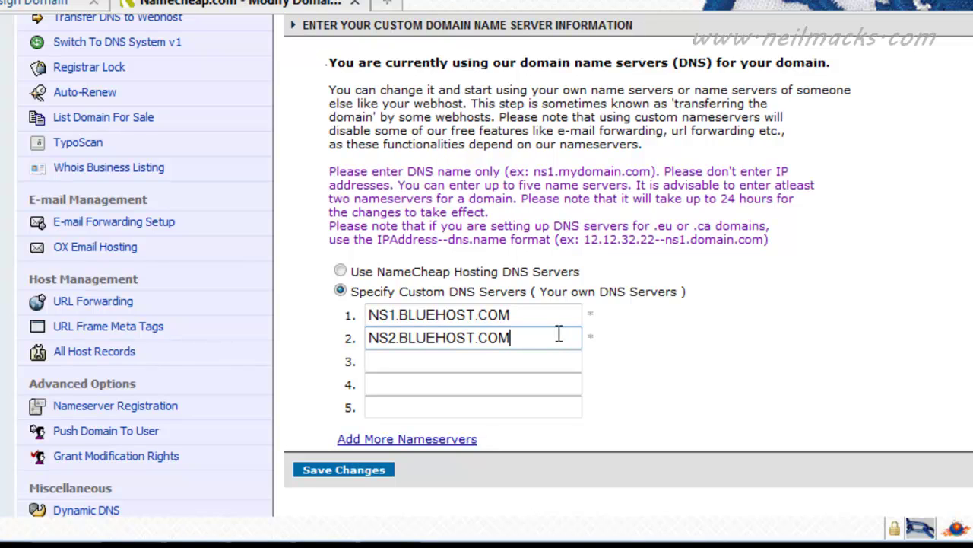
left_click(373, 473)
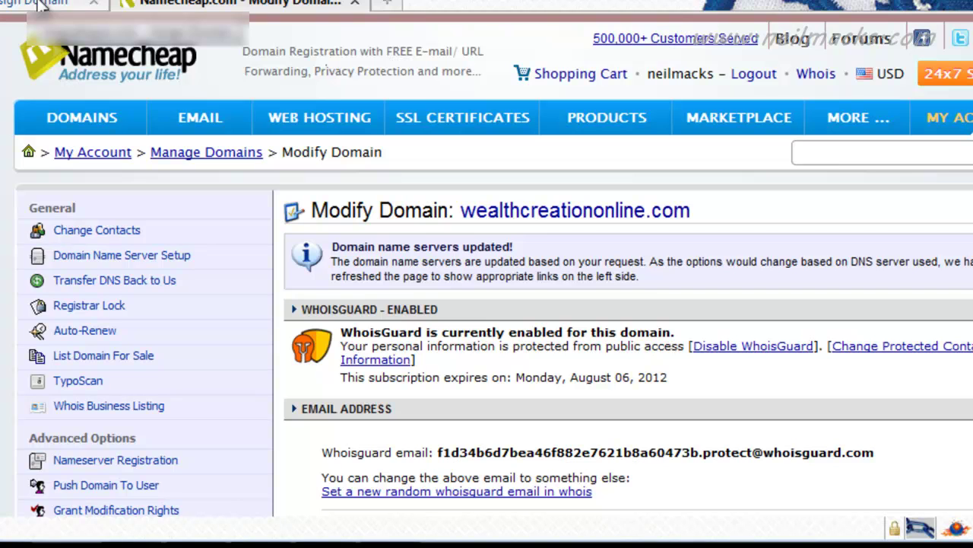
Switch back to Bluehost's Assign Domain form and check the ownership verification of wealthcreationonline.com.
left_click(40, 6)
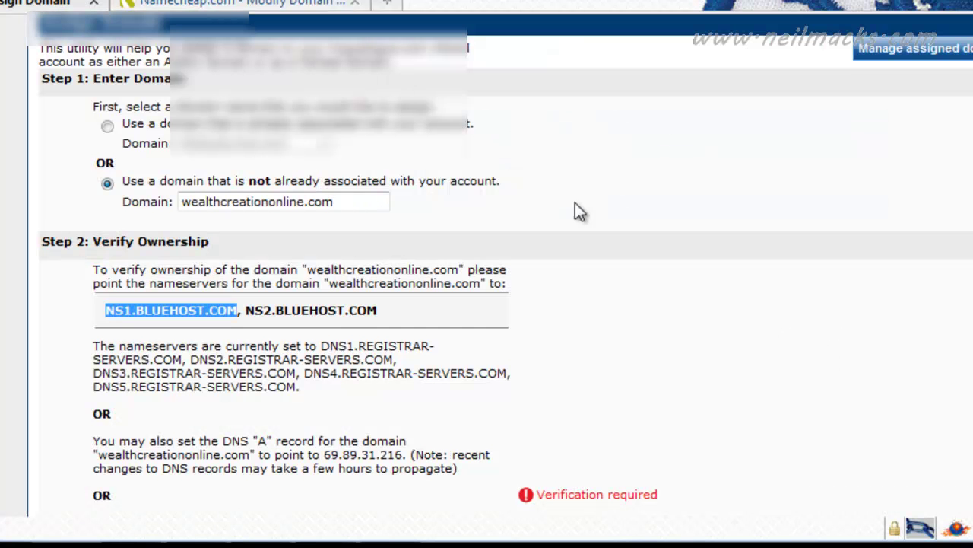
scroll(409, 293, "down", 3)
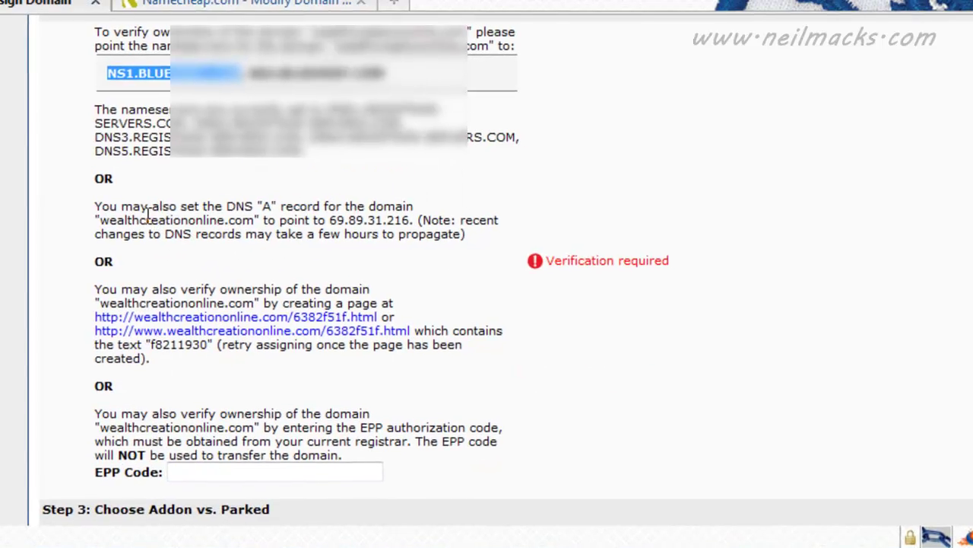
scroll(183, 245, "up", 2)
scroll(597, 262, "down", 5)
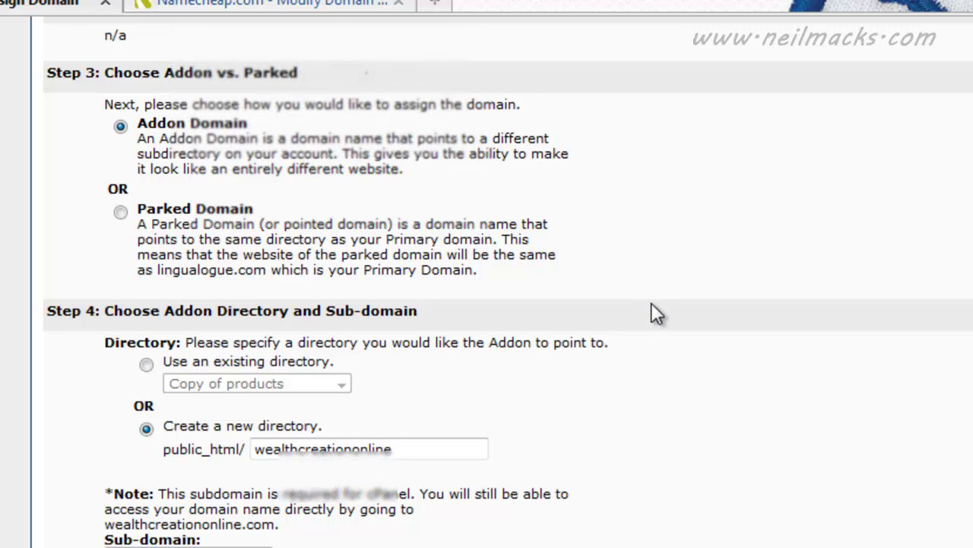
scroll(652, 311, "down", 1)
scroll(578, 319, "up", 5)
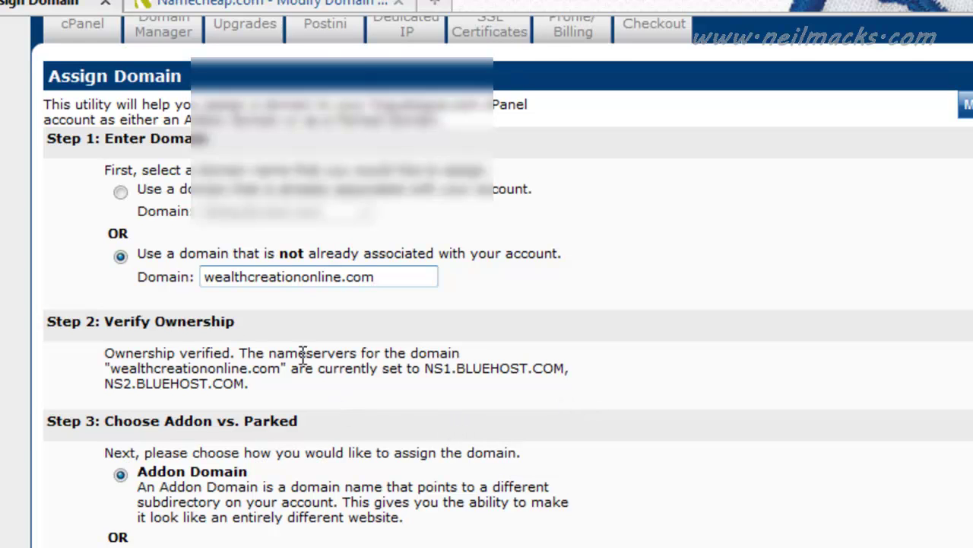
Assign wealthcreationonline.com as an addon domain with the new directory public_html/wealthcreationonline and the sub-domain wealthcreationonline.
scroll(247, 343, "down", 2)
scroll(283, 333, "down", 4)
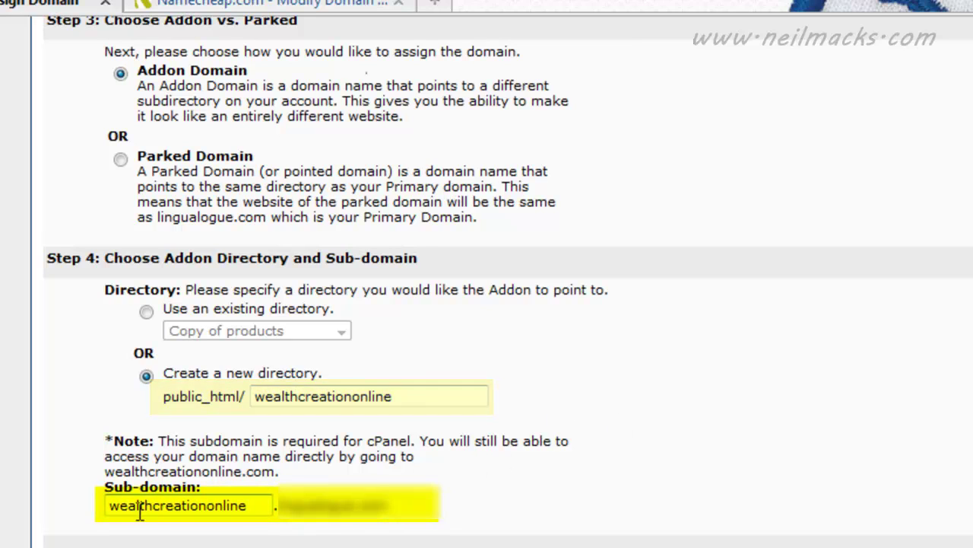
left_click(252, 505)
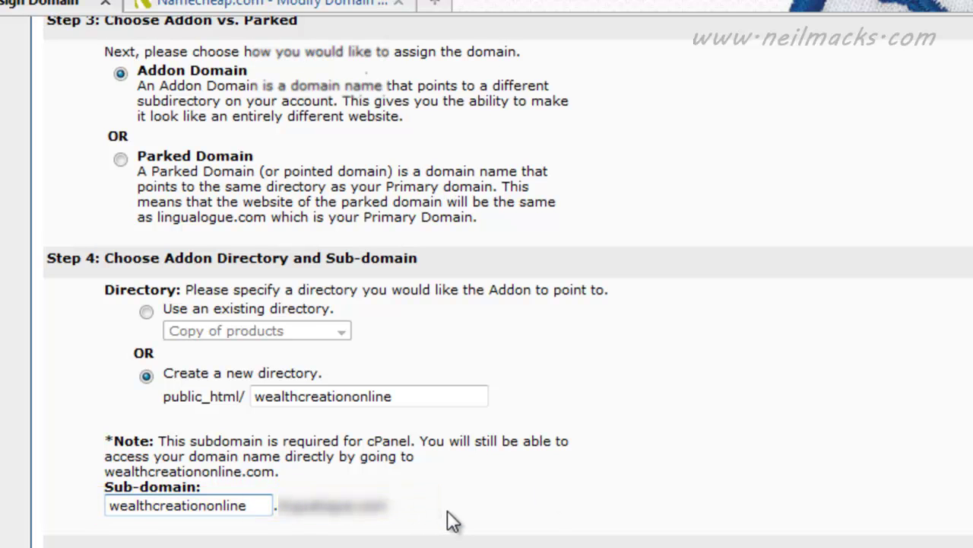
scroll(413, 508, "up", 3)
scroll(413, 508, "down", 4)
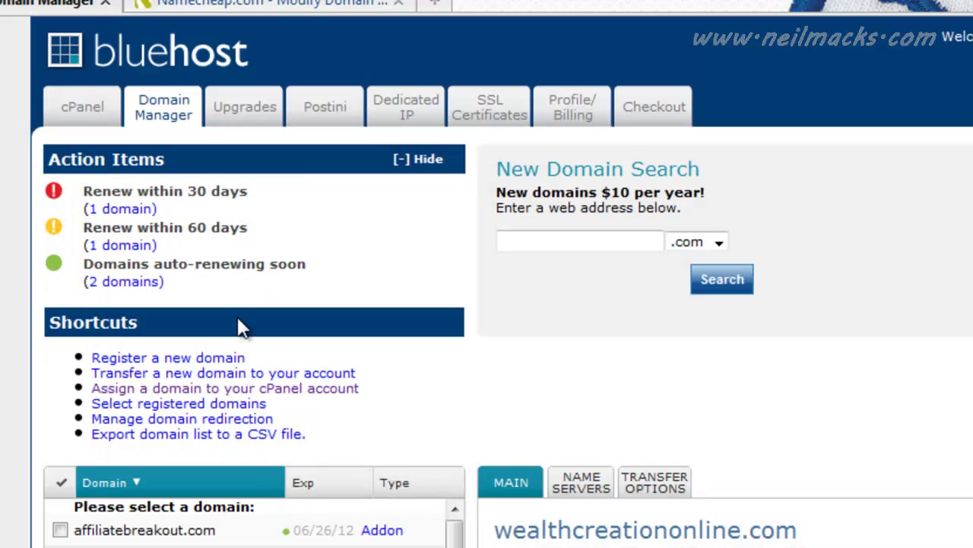
left_click_drag(798, 536, 514, 537)
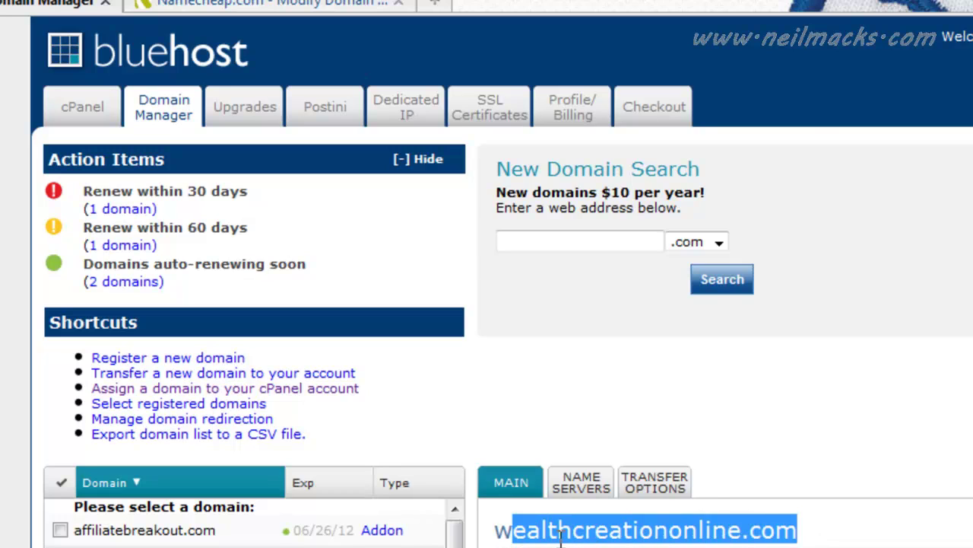